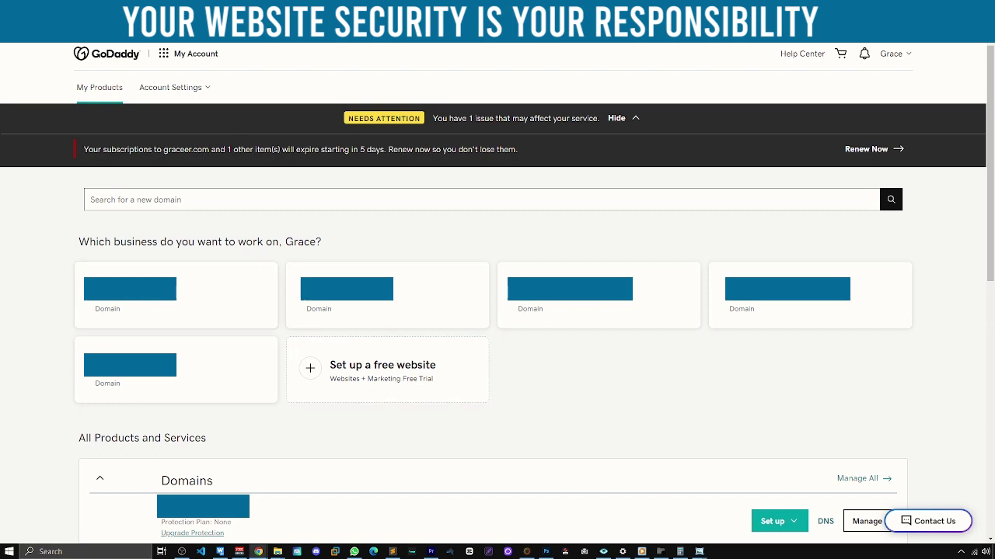
- Open another website in a new browser tab
key("ctrl+t")
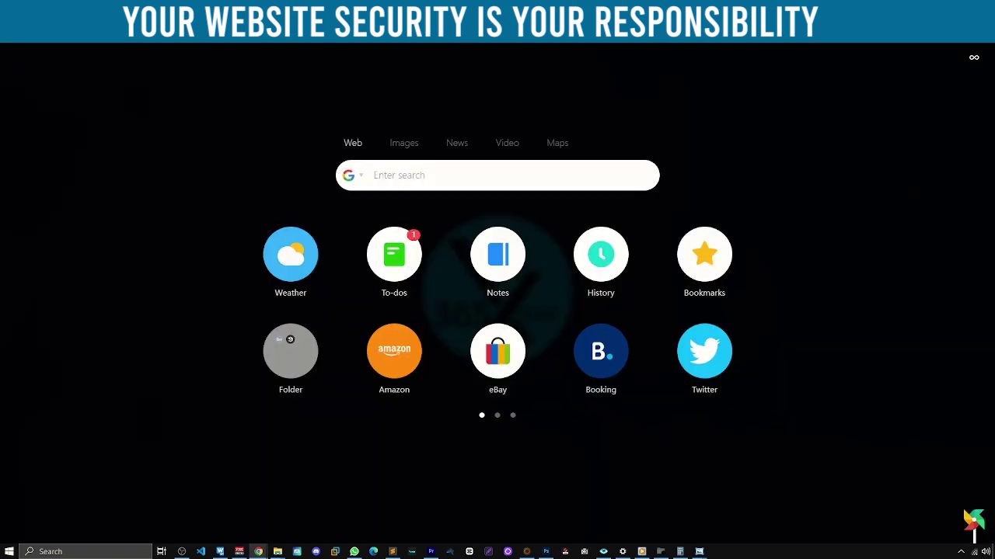
type("c")
key("Return")
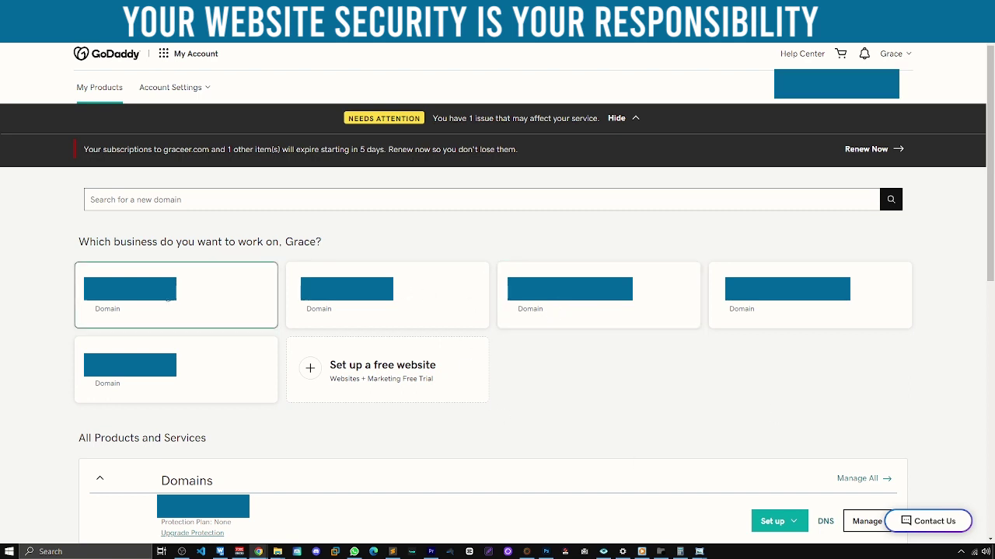
- Go to the GoDaddy account's My Products and open the domain settings of graceer.com
left_click(909, 56)
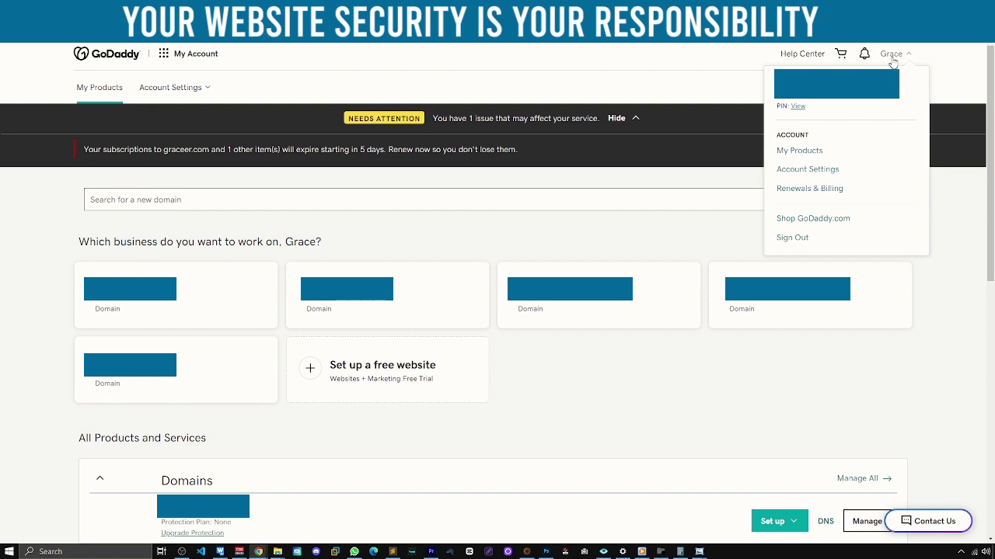
left_click(793, 153)
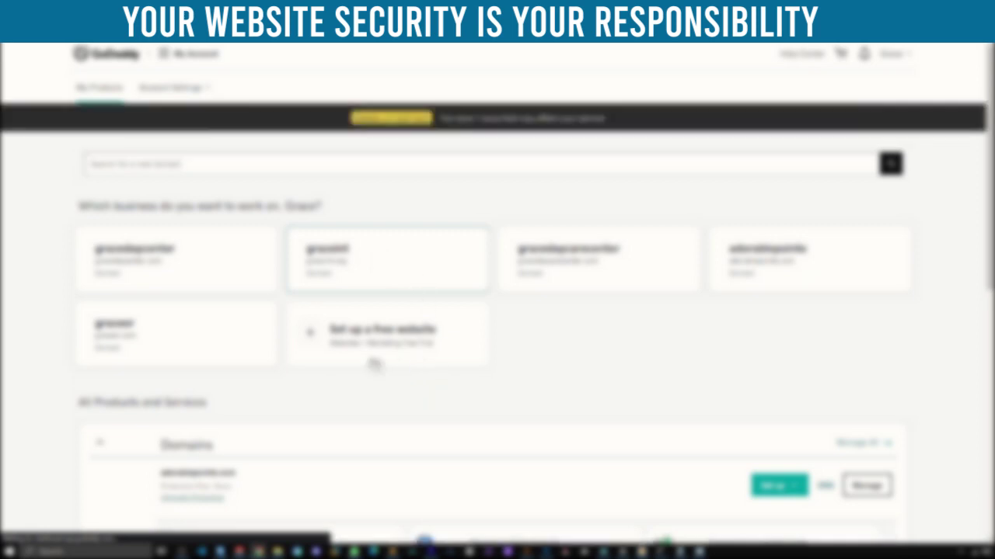
scroll(408, 383, "down", 1)
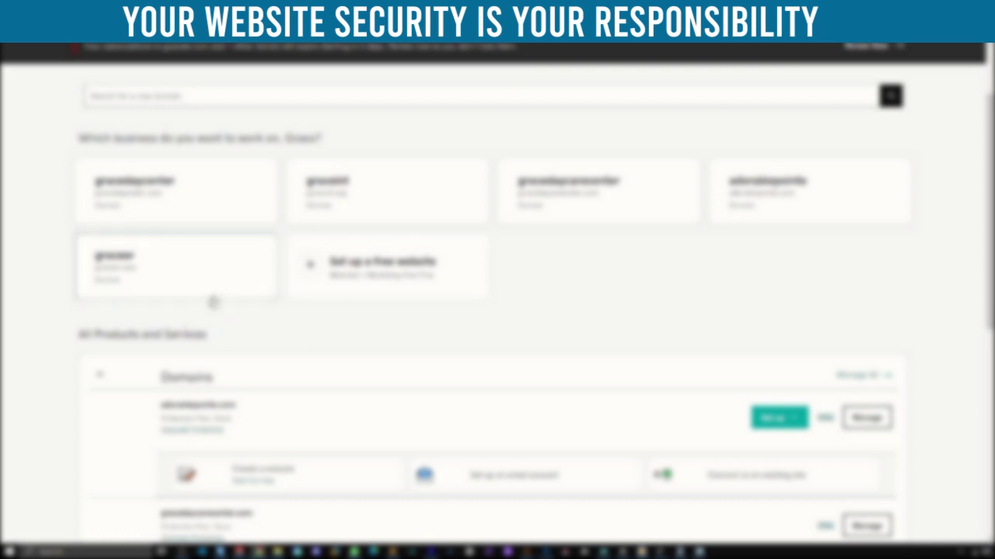
left_click(221, 280)
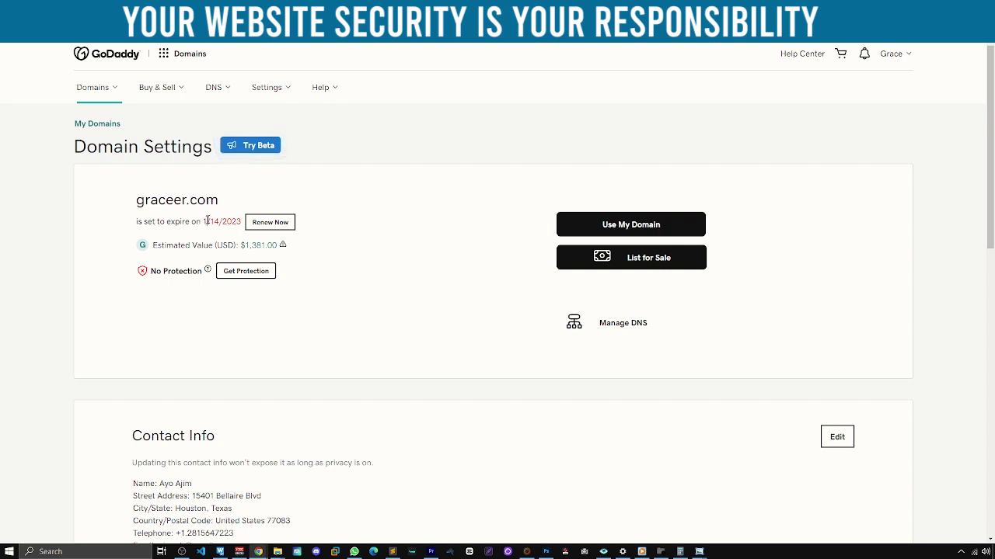
- Start transferring graceer.com away from GoDaddy, continuing with the transfer instead of connecting the domain
left_click_drag(204, 221, 242, 222)
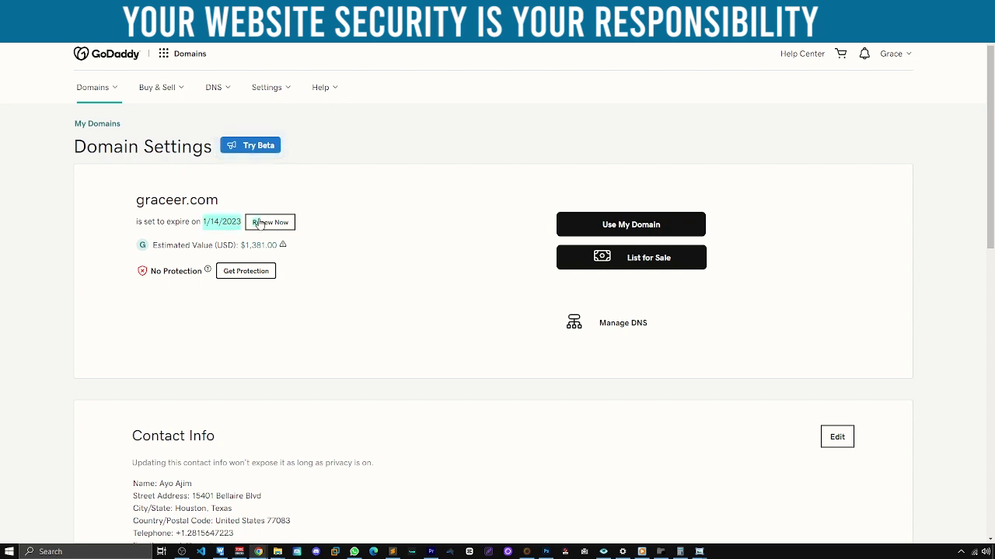
left_click(300, 225)
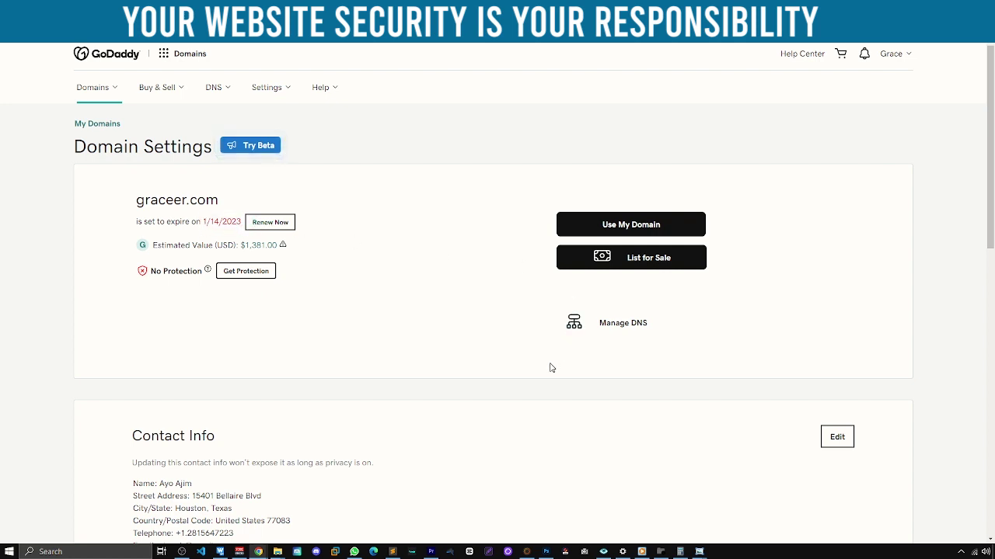
scroll(550, 368, "down", 1)
scroll(550, 367, "down", 1)
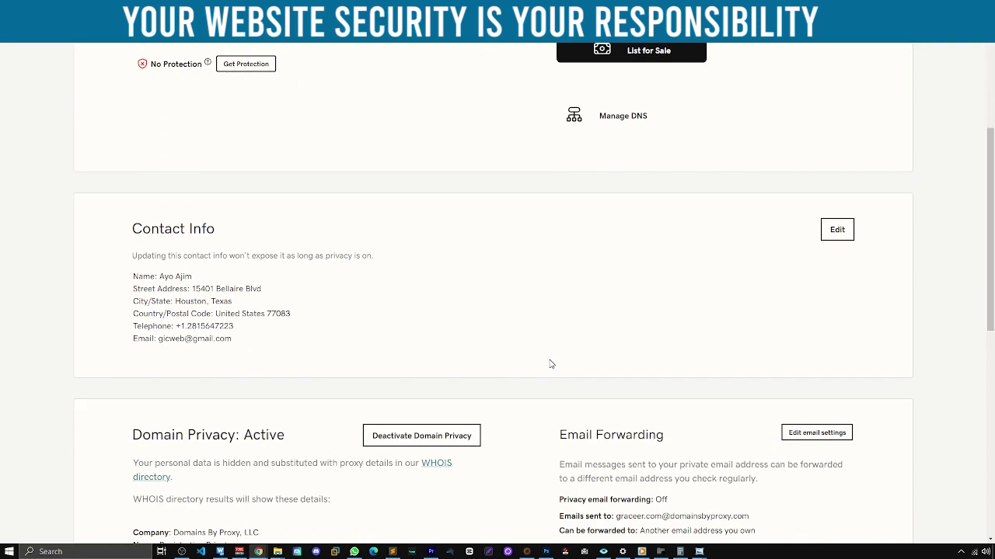
scroll(550, 365, "down", 5)
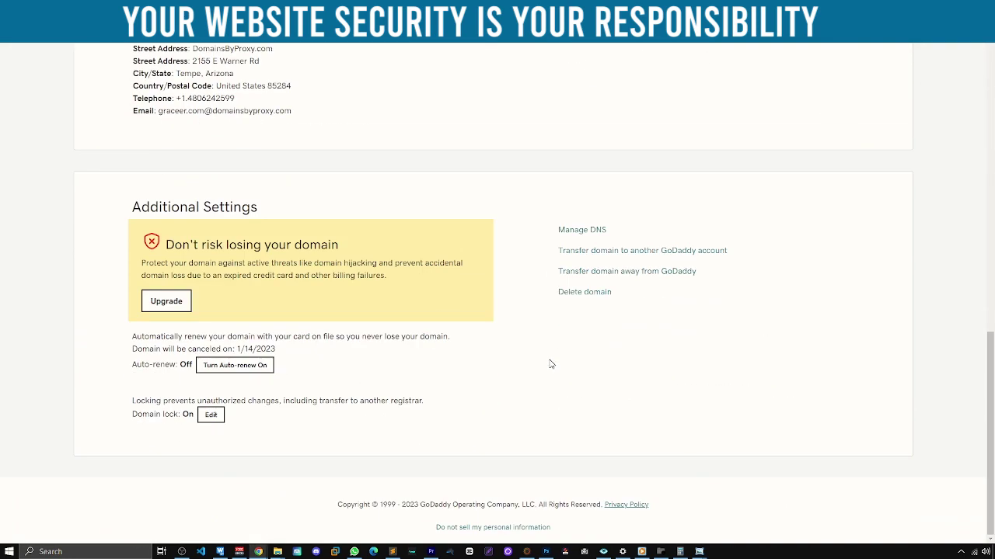
scroll(550, 364, "up", 10)
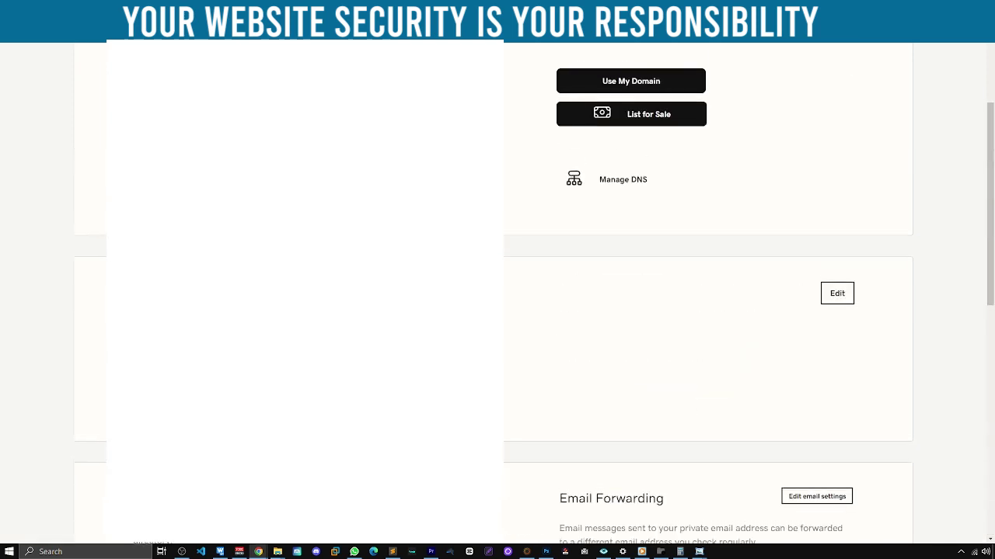
scroll(550, 364, "down", 10)
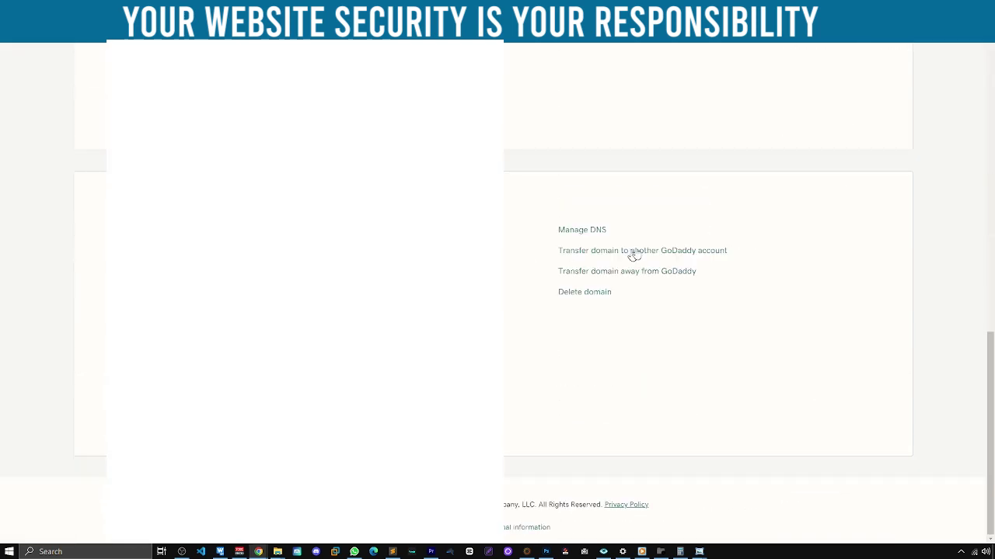
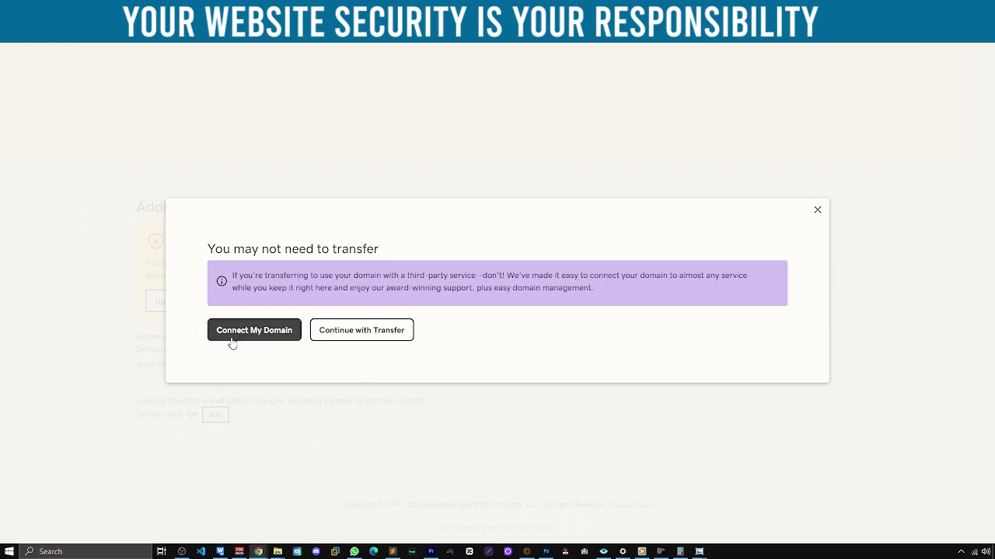
left_click(343, 339)
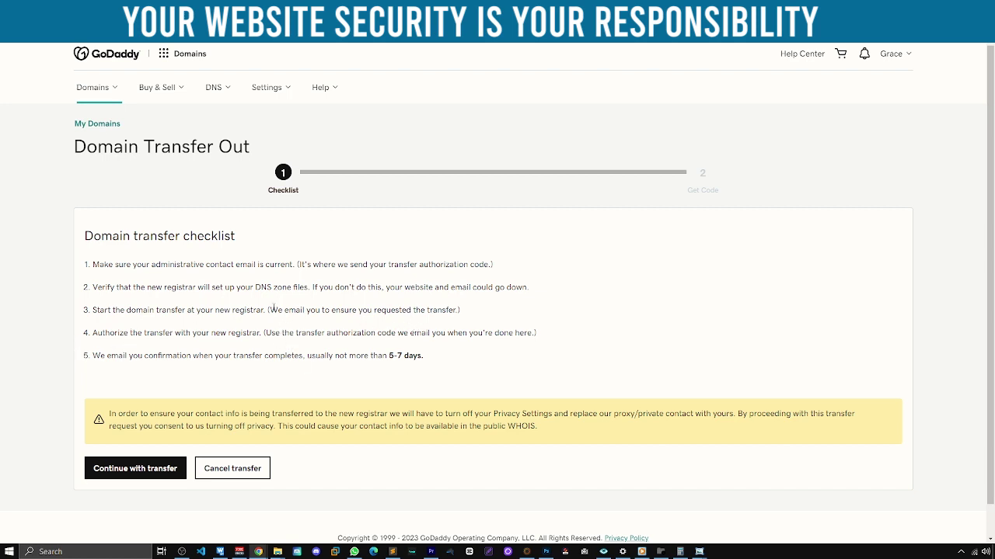
- Continue past the domain transfer checklist, then reveal the authorization code and copy it to the clipboard
left_click_drag(270, 309, 470, 314)
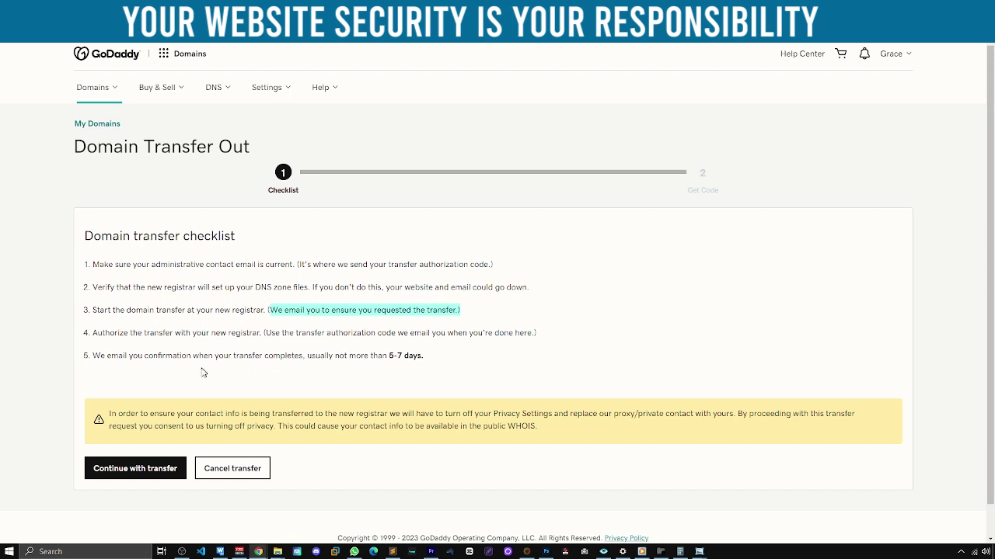
left_click(97, 473)
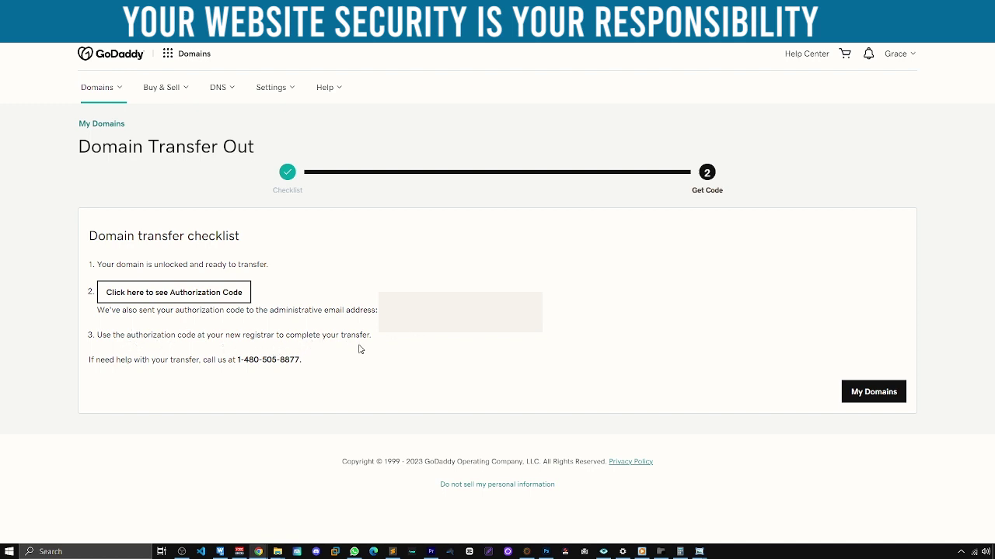
left_click(176, 290)
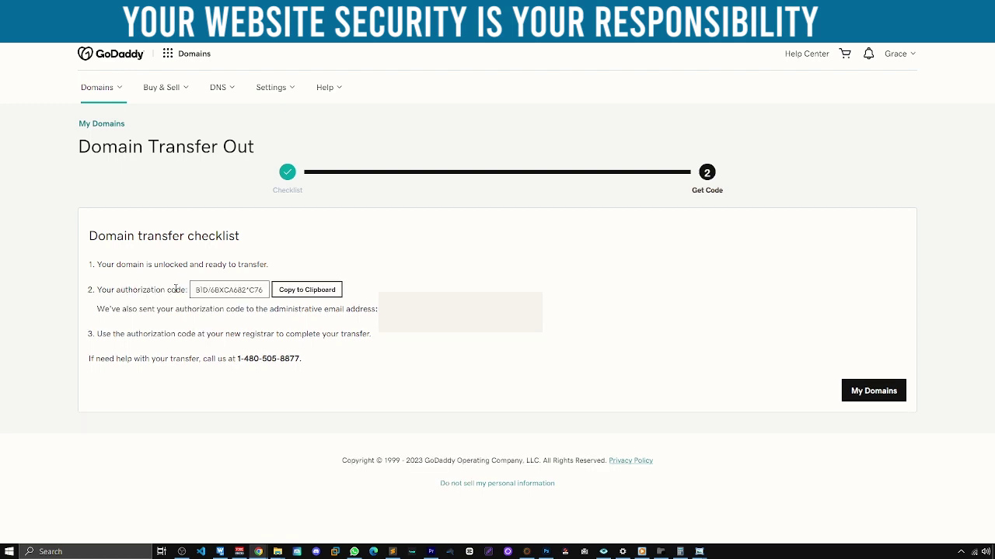
left_click(284, 290)
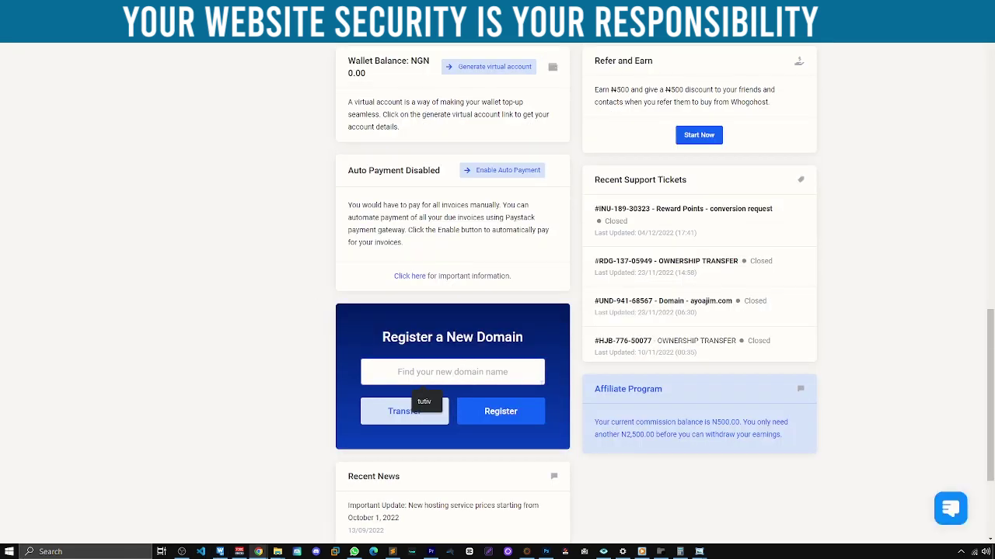
- In the Whogohost dashboard, enter graceer.com as the domain name and choose to transfer it
left_click(423, 381)
type("tutivate")
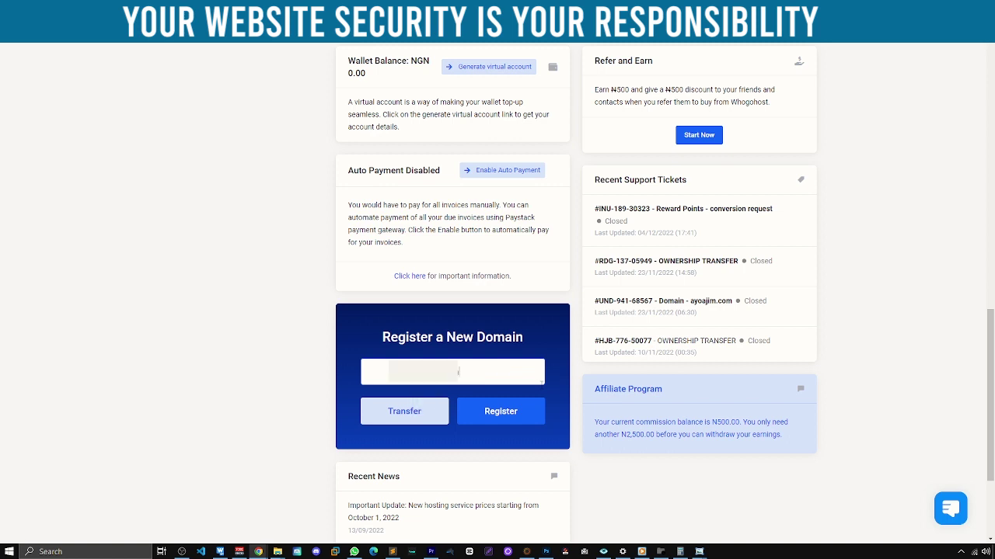
type("er")
type(".com")
left_click(419, 420)
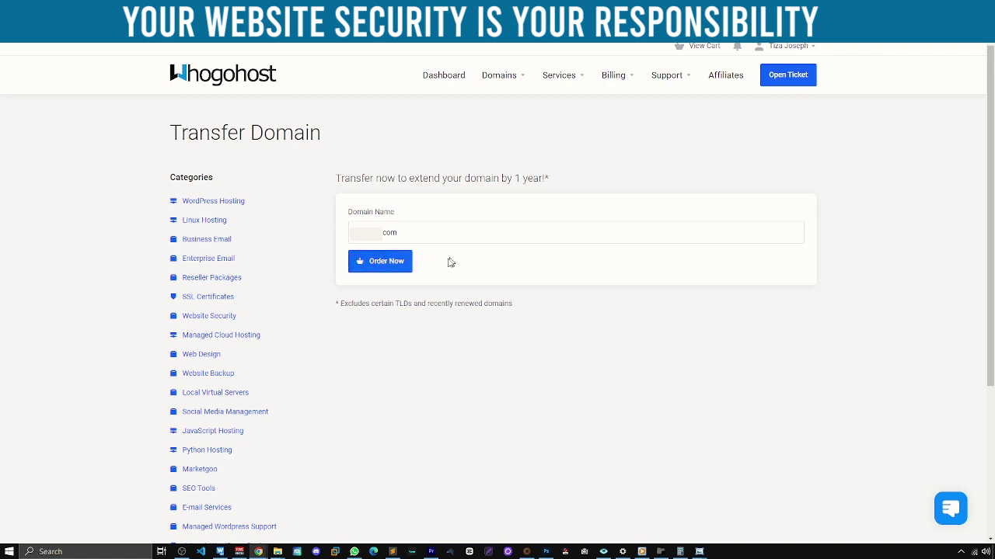
- Order the transfer for the domain name filled in on the Transfer Domain page
left_click(376, 265)
left_click(421, 237)
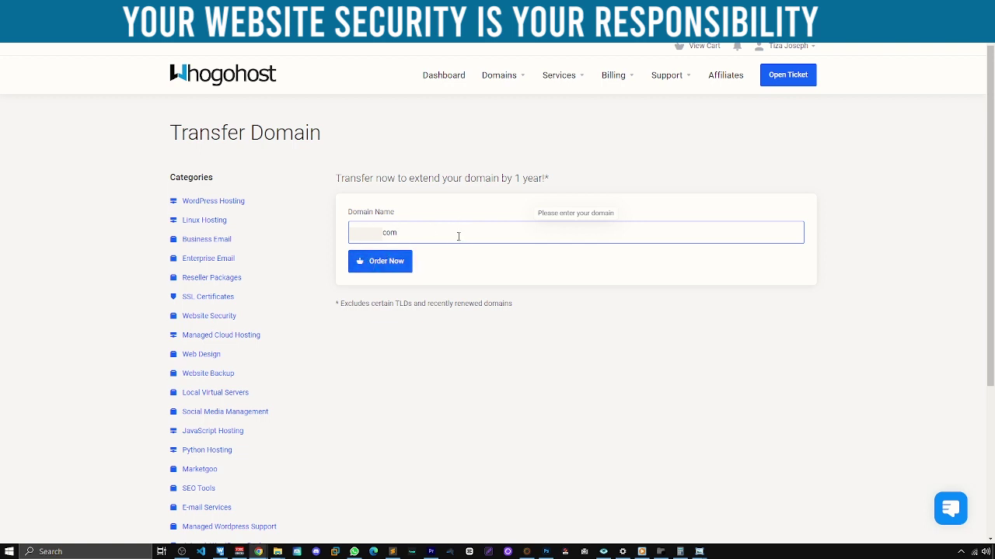
left_click(382, 264)
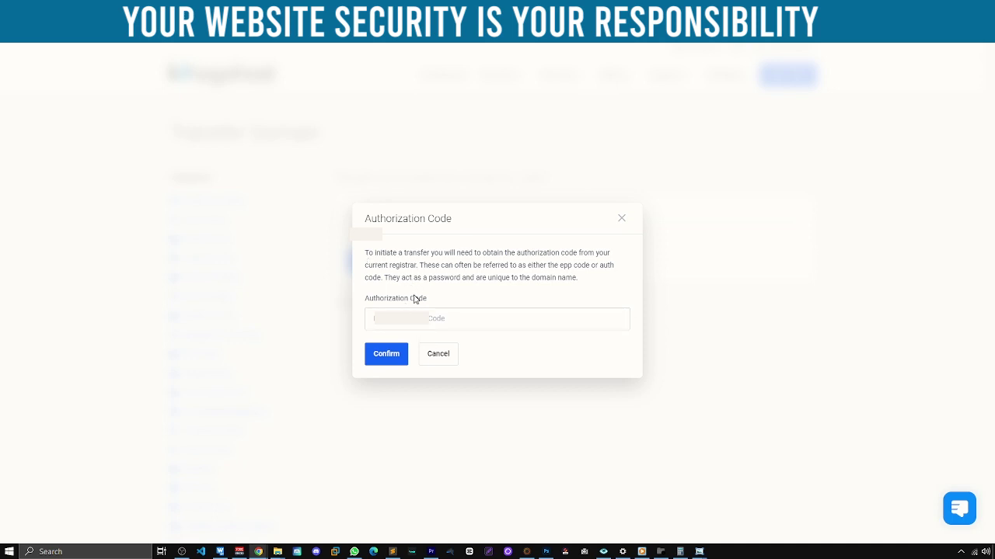
- Paste the copied authorization code into the Authorization Code field and confirm it
left_click(401, 363)
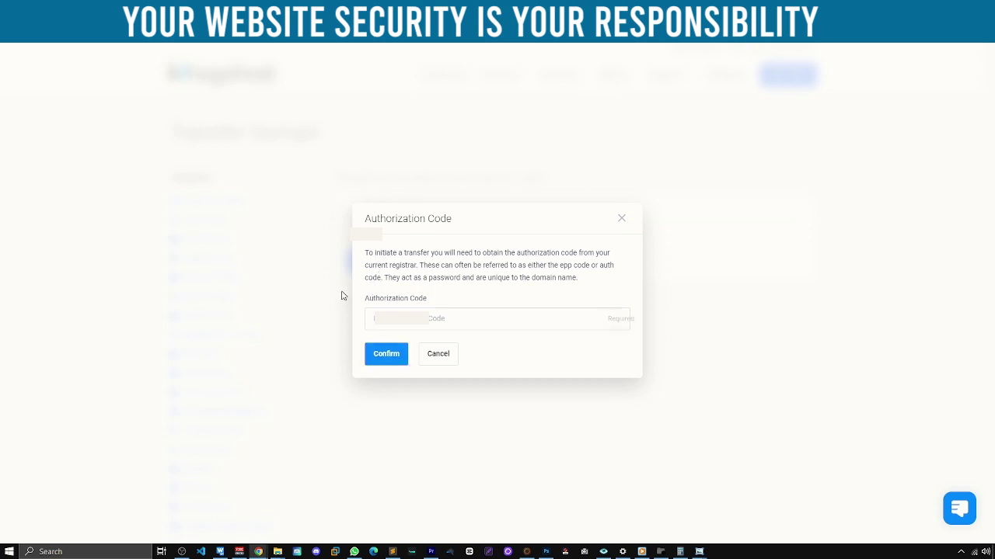
right_click(442, 318)
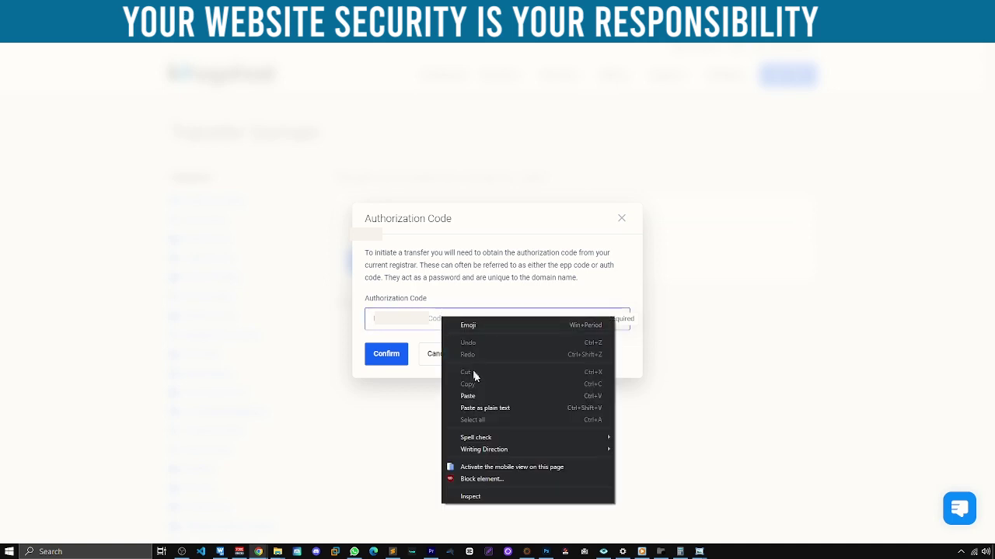
left_click(479, 397)
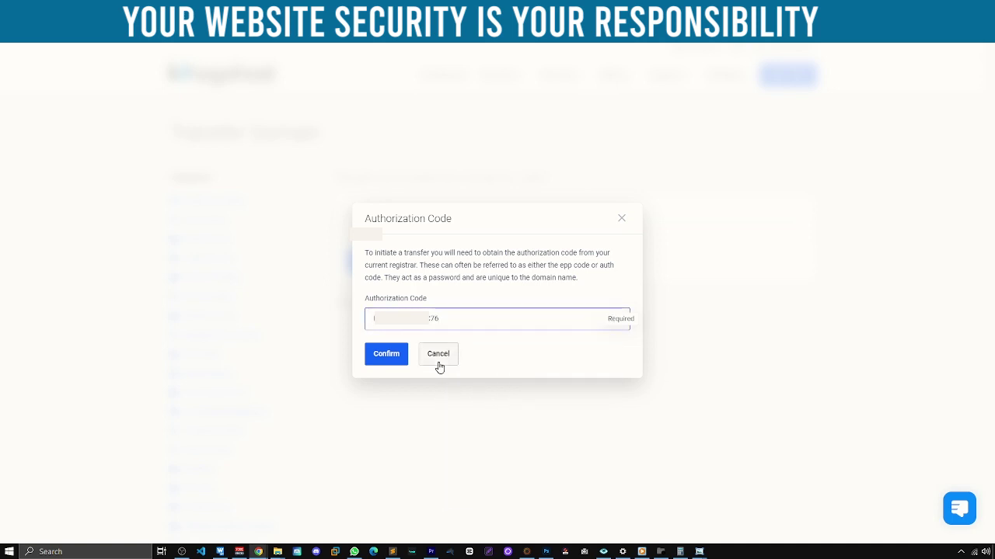
left_click(377, 366)
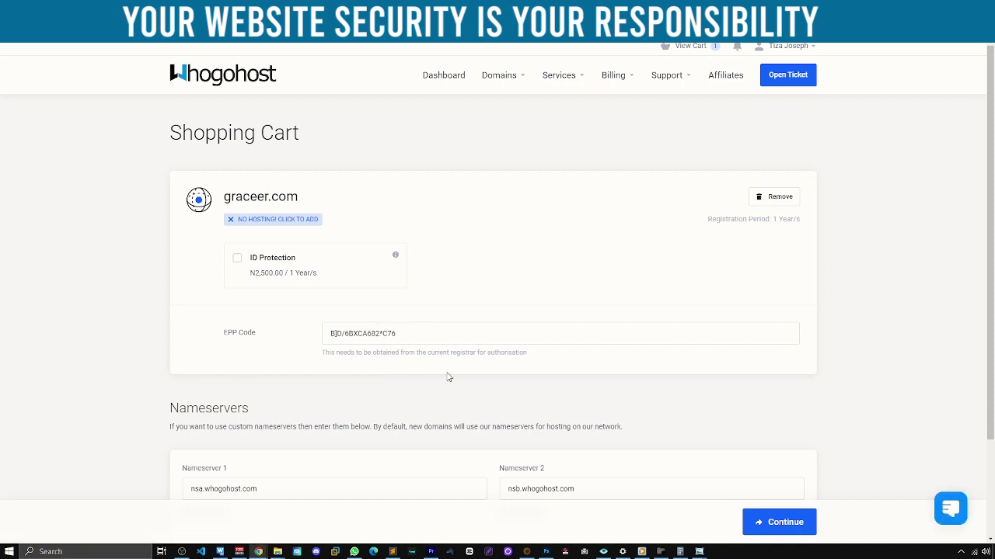
- Continue the cart order without ID Protection, keeping the default nameservers nsa.whogohost.com and nsb.whogohost.com
scroll(364, 397, "down", 2)
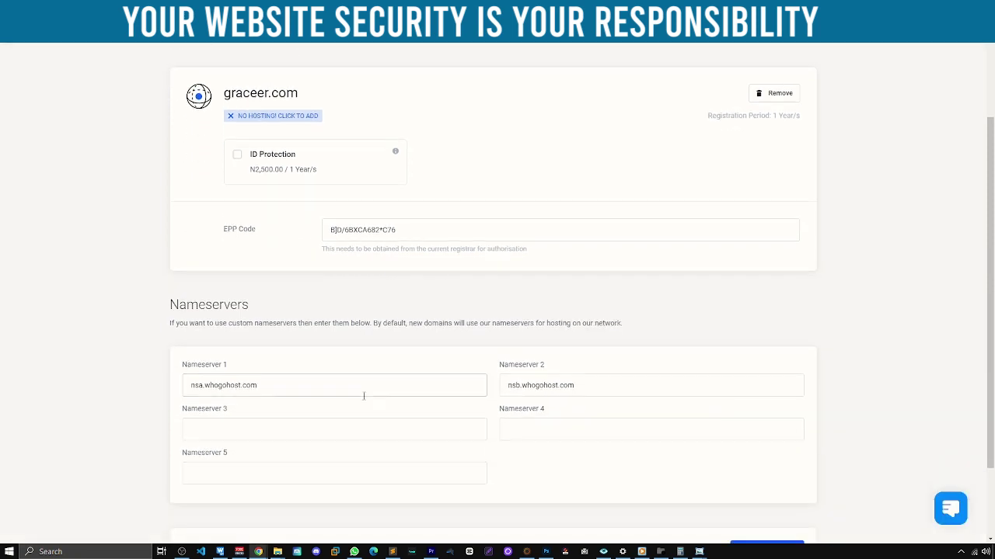
scroll(364, 395, "down", 1)
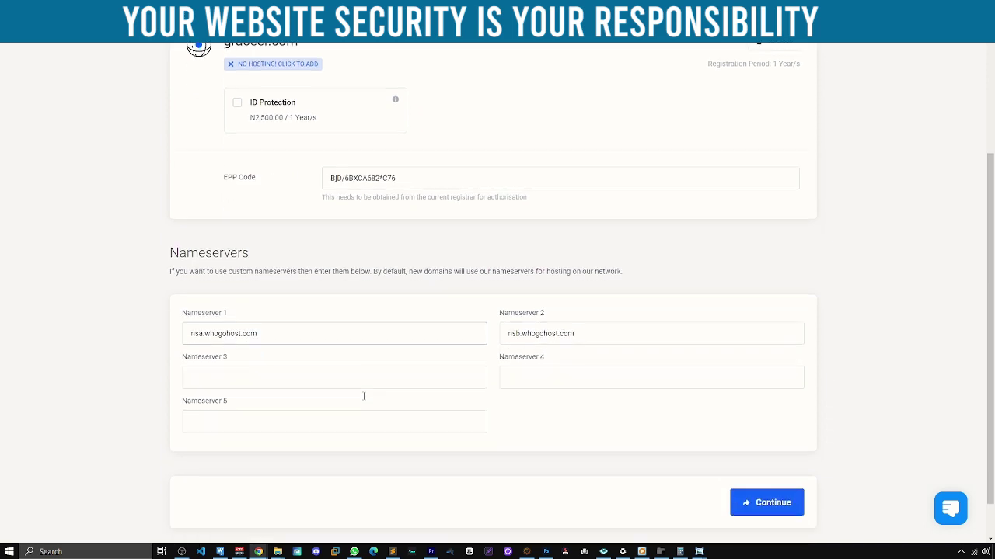
scroll(364, 398, "down", 1)
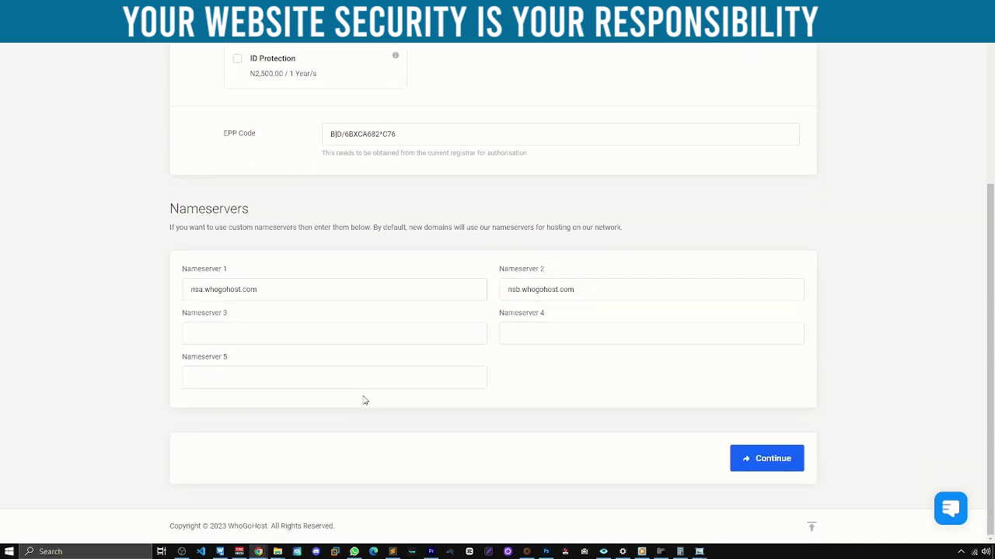
left_click(781, 459)
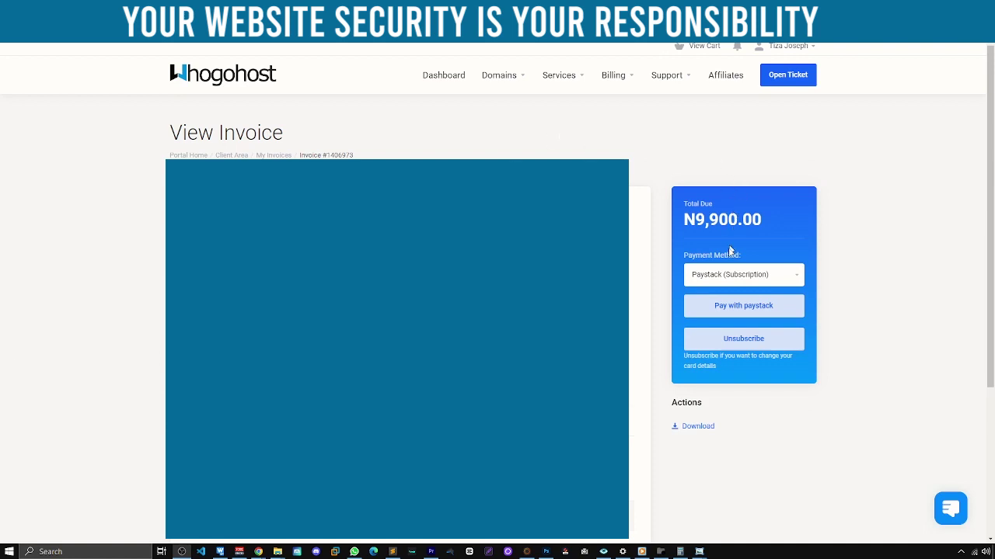
- Set the invoice's payment method to Rave by Flutterwave (MPESA/Mastercard/Verve) and open its payment page
left_click(728, 278)
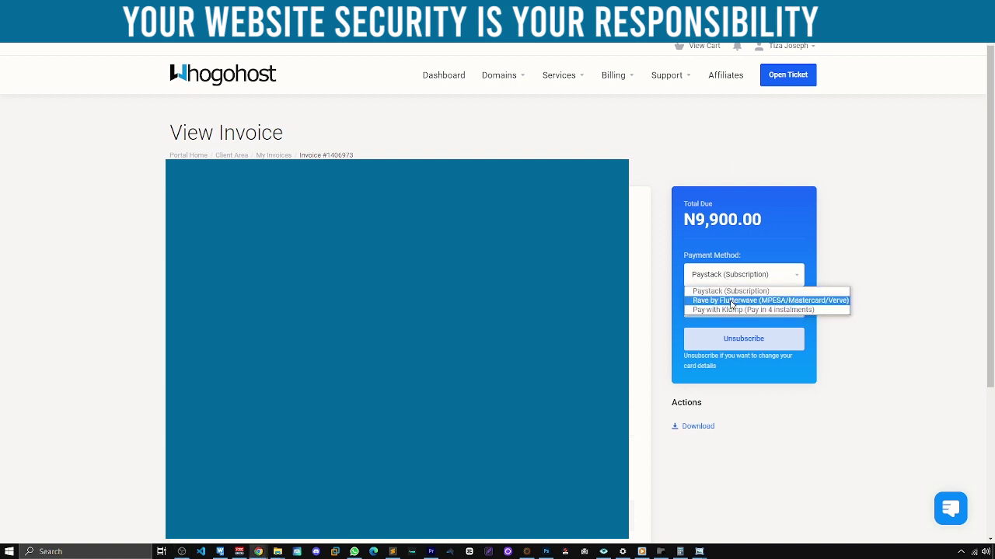
left_click(731, 302)
left_click(731, 306)
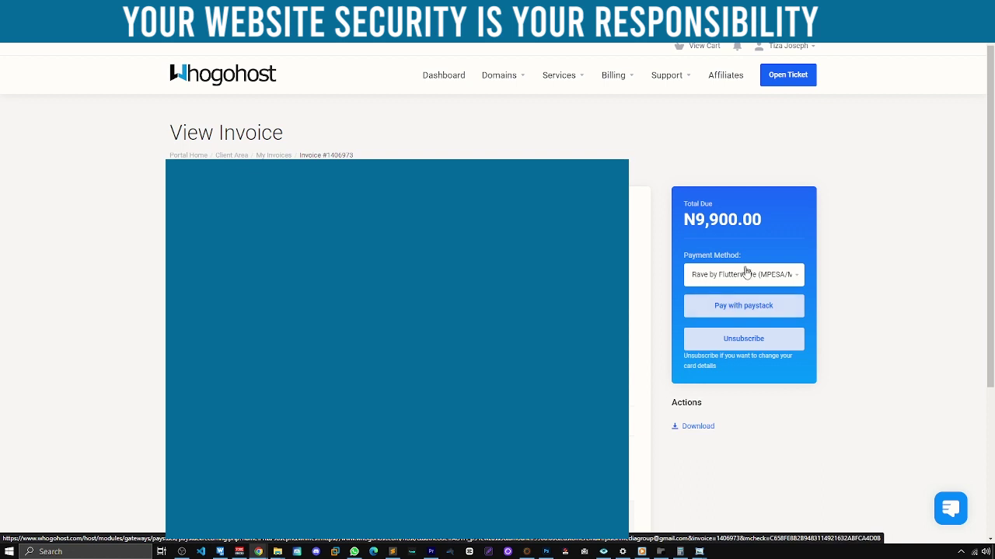
left_click(752, 338)
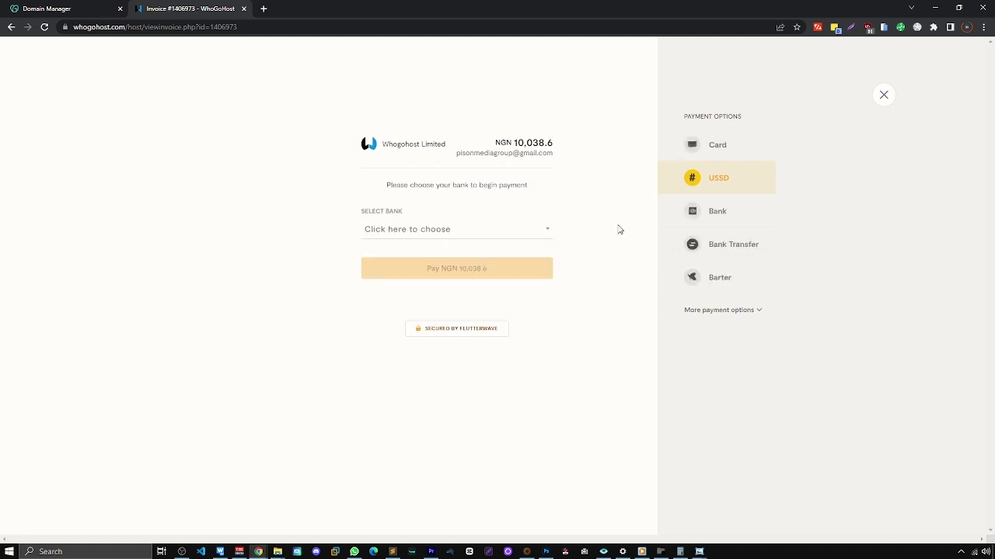
- Choose Access Bank as the bank for the USSD payment
left_click(501, 230)
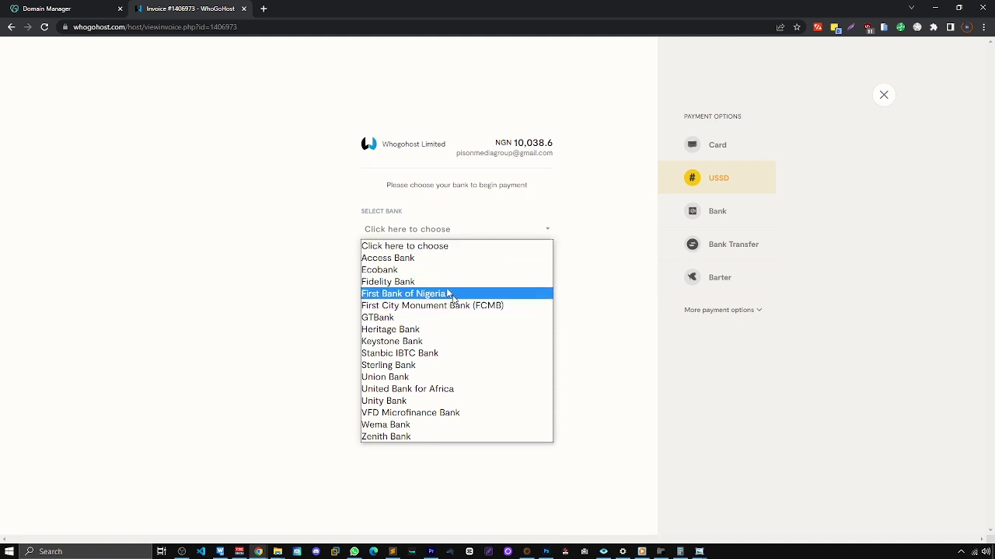
left_click(440, 258)
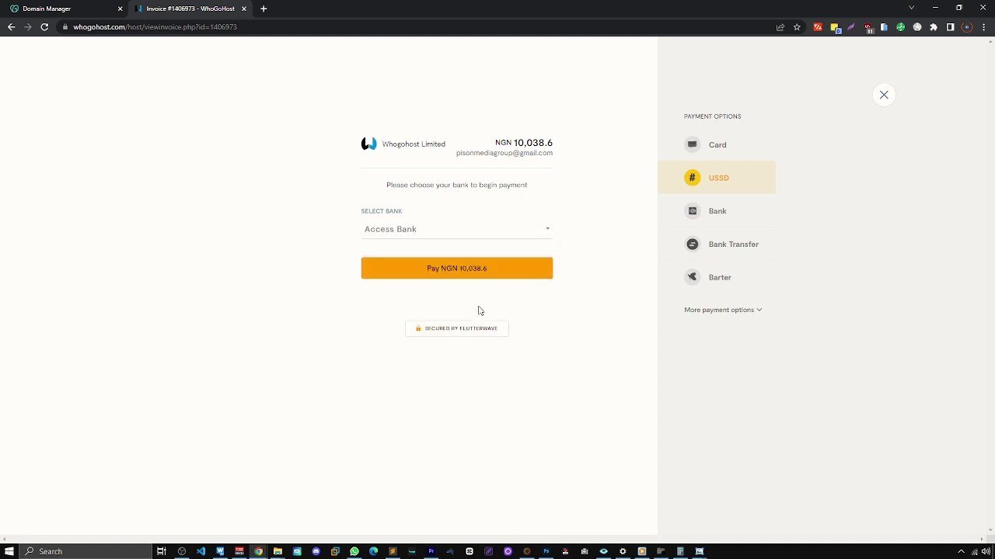
- Keep Access Bank as the USSD bank and submit the NGN 10,038.6 payment for the transfer invoice
left_click(510, 270)
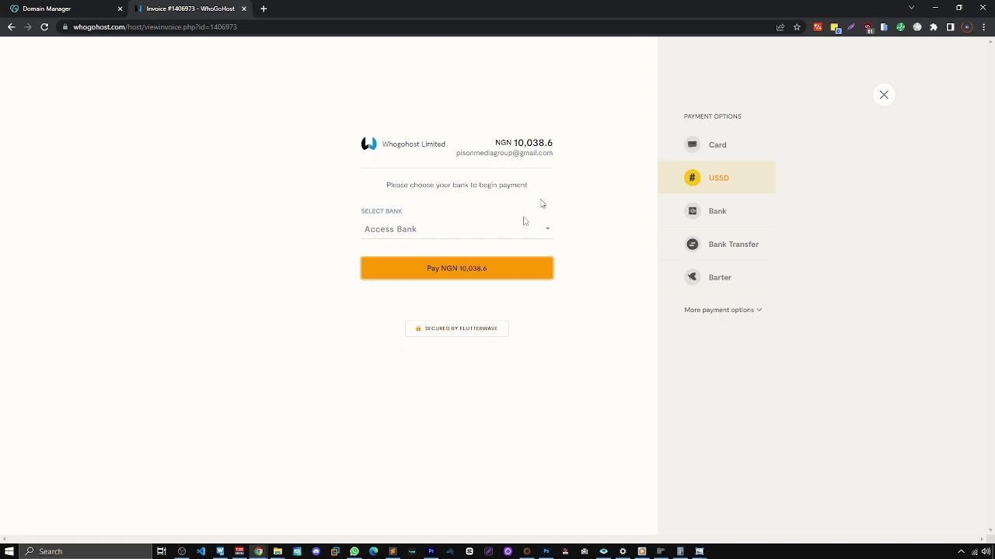
left_click(463, 235)
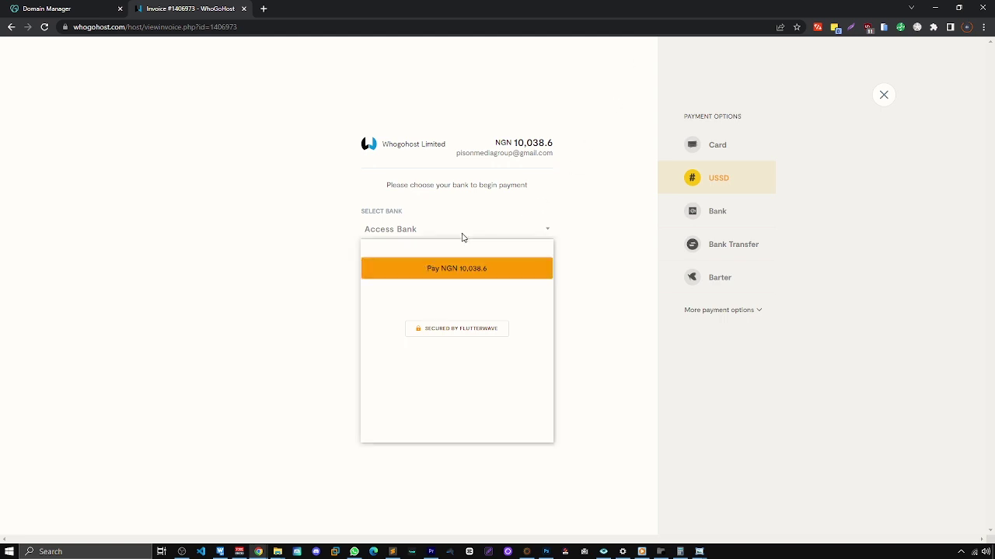
left_click(449, 262)
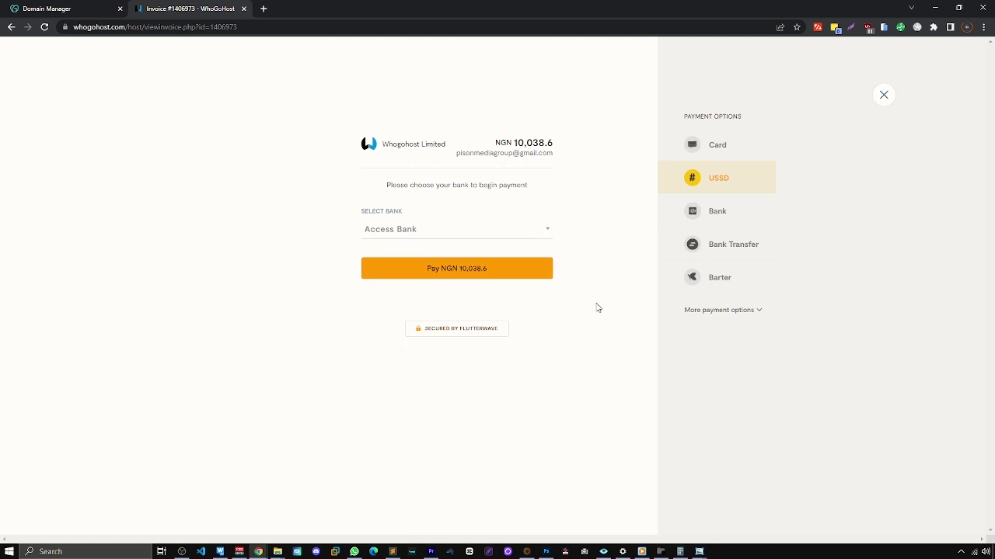
left_click(517, 265)
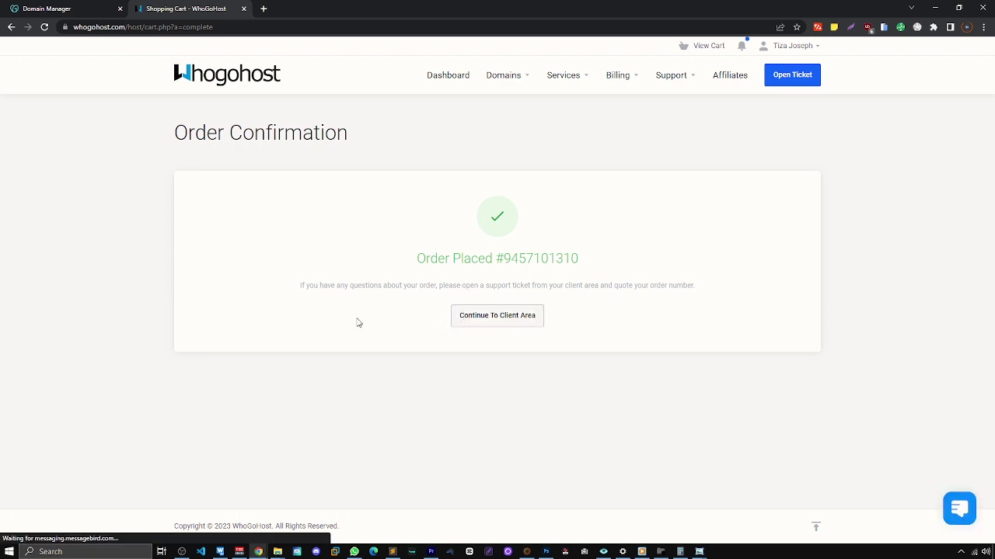
- Highlight the order number line and the support note on the order confirmation page
left_click_drag(418, 259, 810, 289)
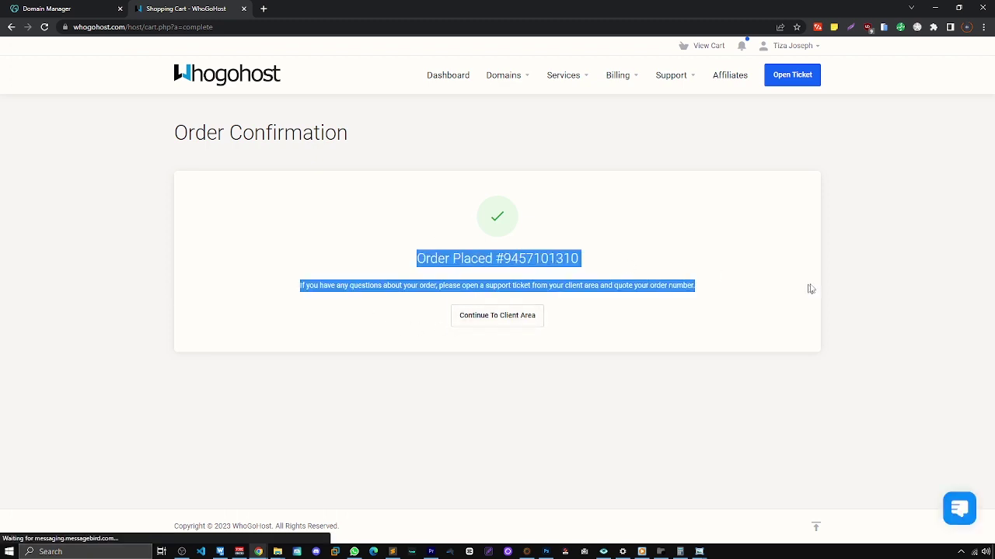
left_click_drag(684, 255, 617, 251)
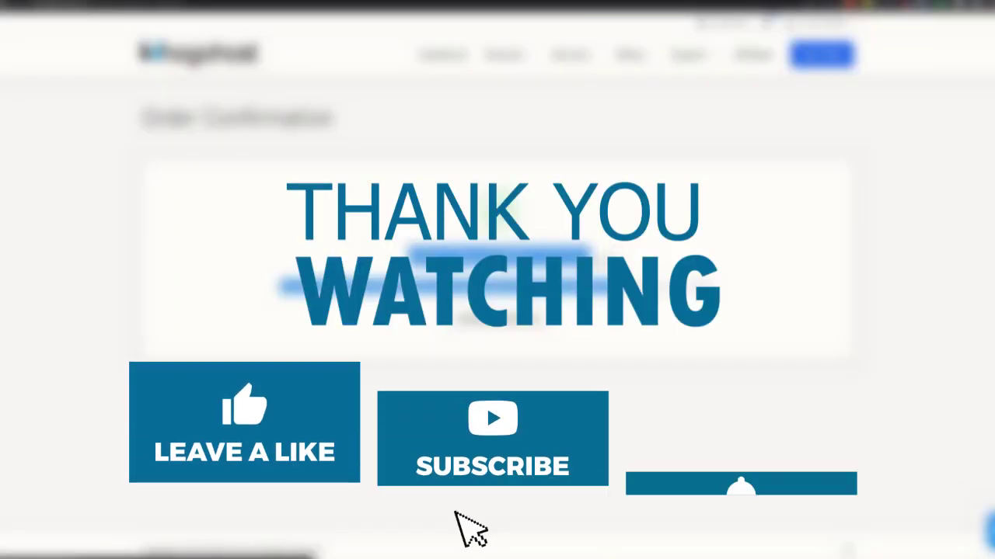